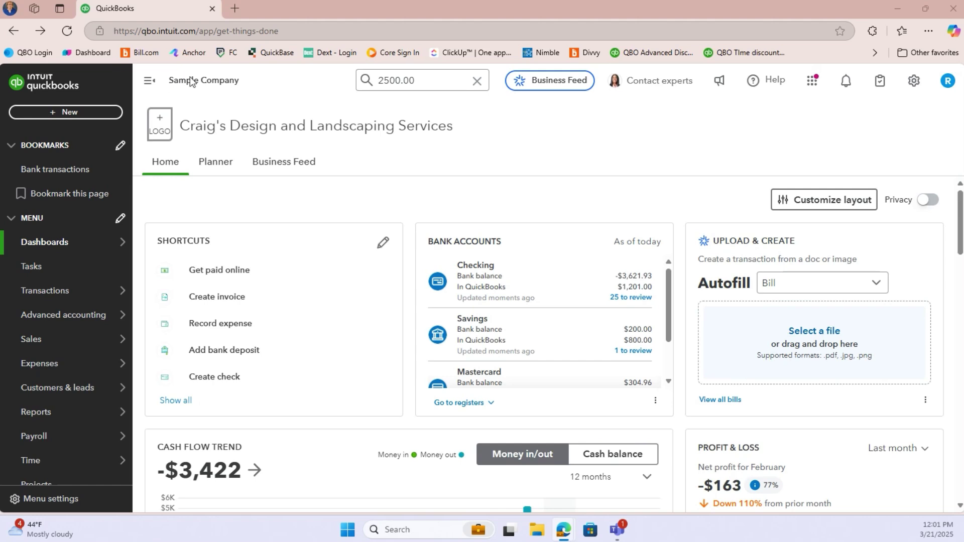
- Create a new check to Brosnahan Insurance Agency from the Checking account, with payment date 03/21/2025
left_click(75, 114)
left_click(153, 207)
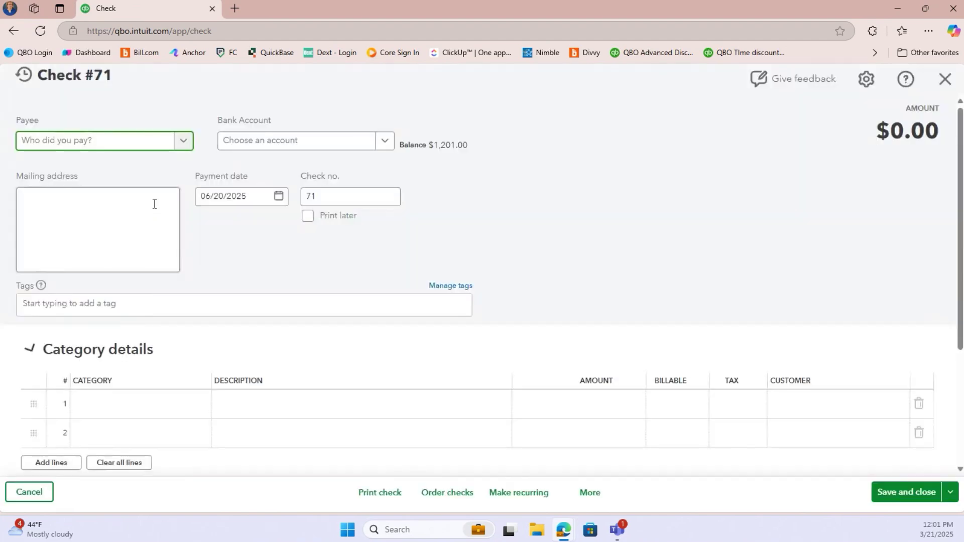
left_click(133, 143)
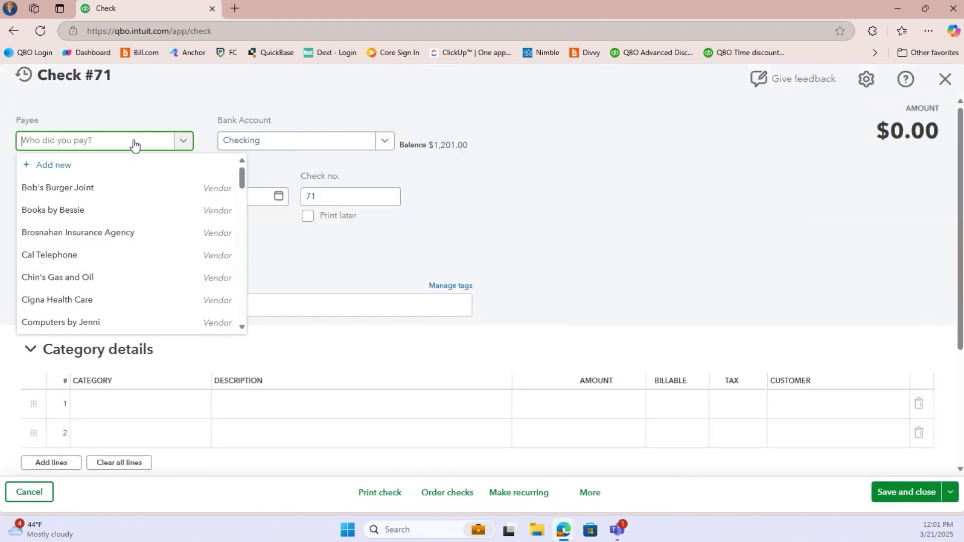
left_click(128, 229)
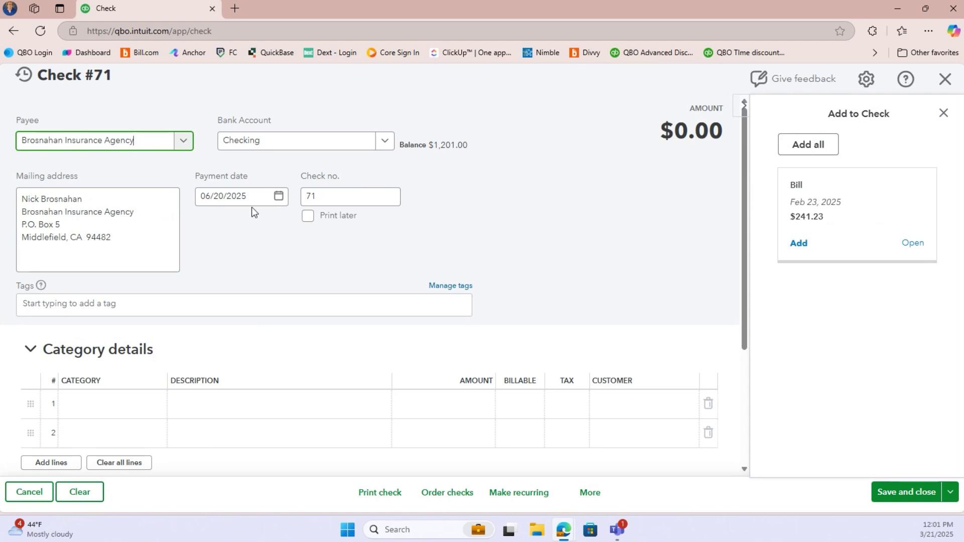
left_click(260, 196)
key("t")
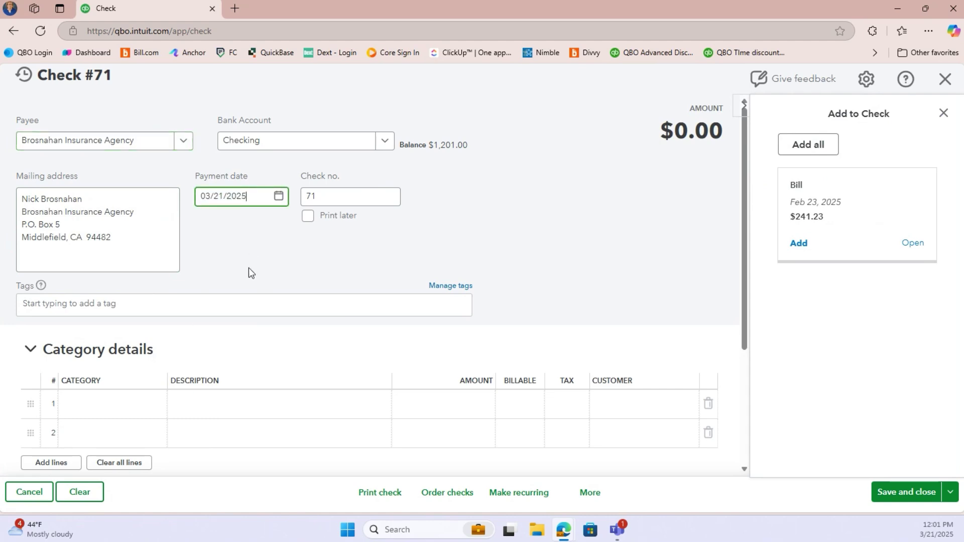
- Fill the first category line with Prepaid Expenses, description "GL 3/21/25 to 3/20/26" and amount 12,000
left_click(99, 410)
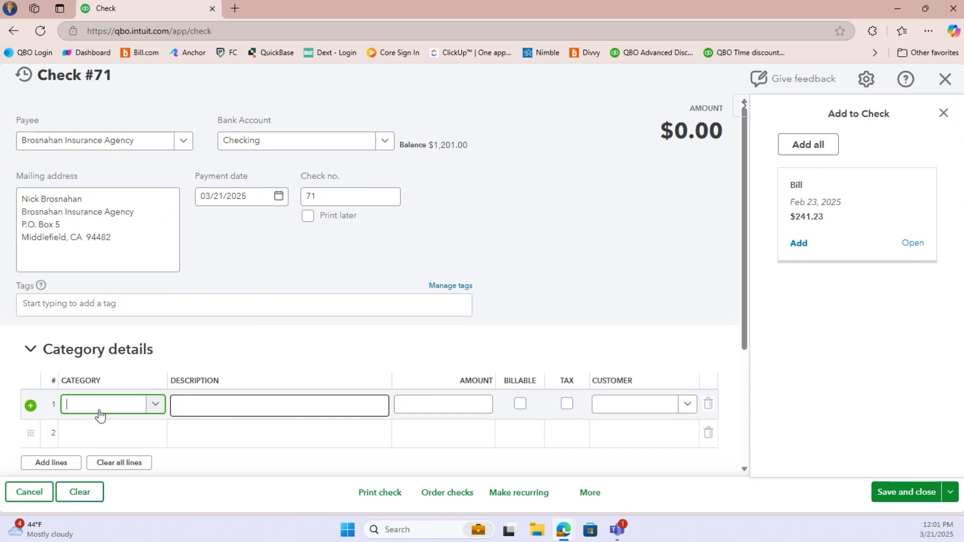
type("Pre")
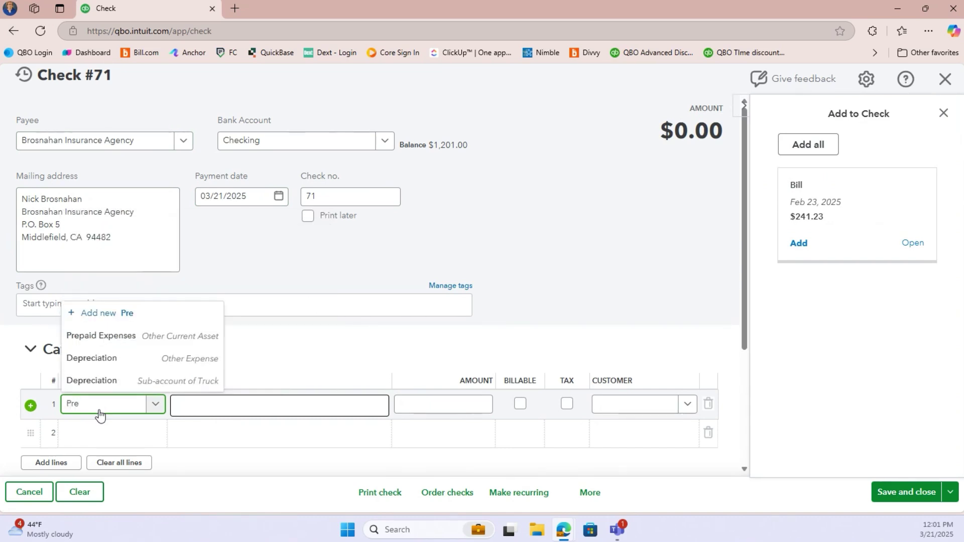
left_click(148, 341)
left_click(197, 412)
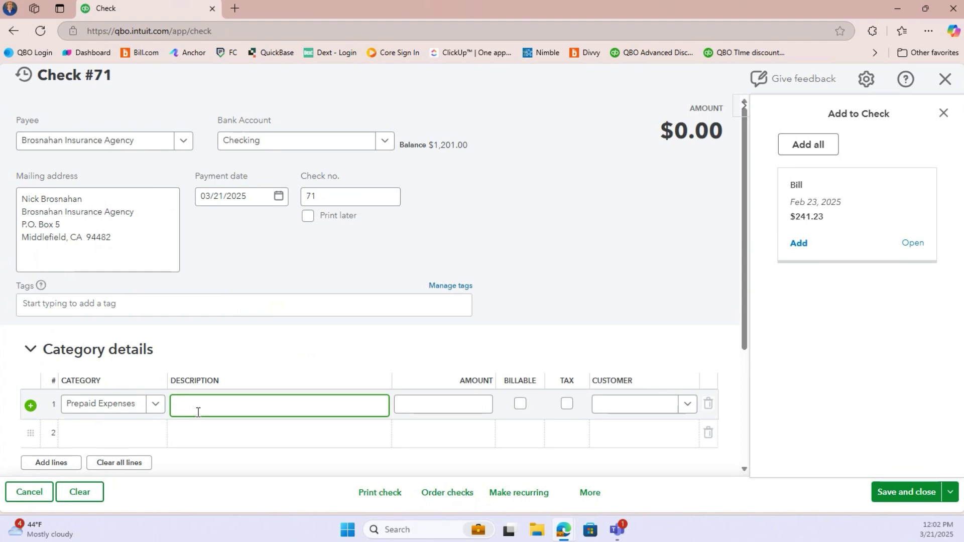
type("GL 3/21/25 to 3/20/26")
key("Tab")
type("12,000")
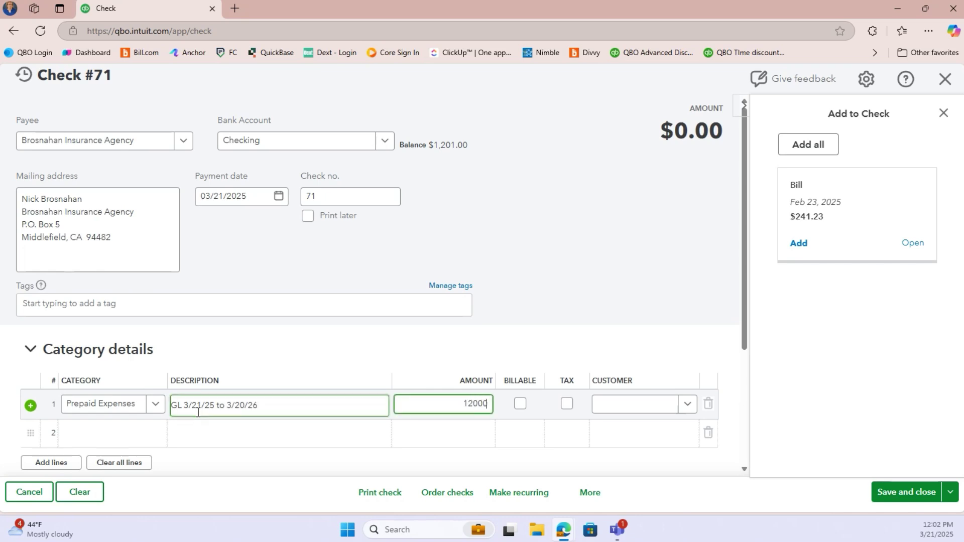
key("Tab")
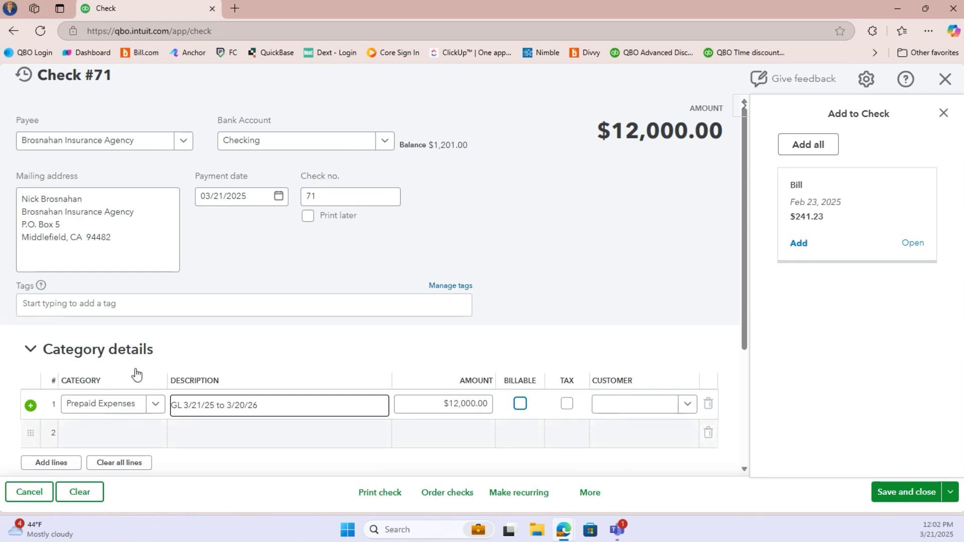
- Review the account type of the check line's category, and save and close the check
left_click(157, 406)
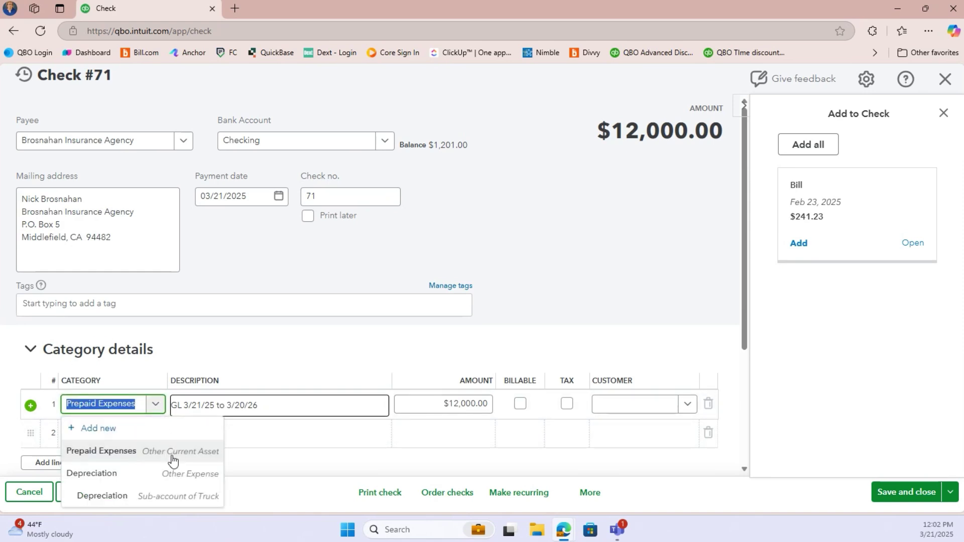
left_click(258, 351)
scroll(383, 366, "down", 1)
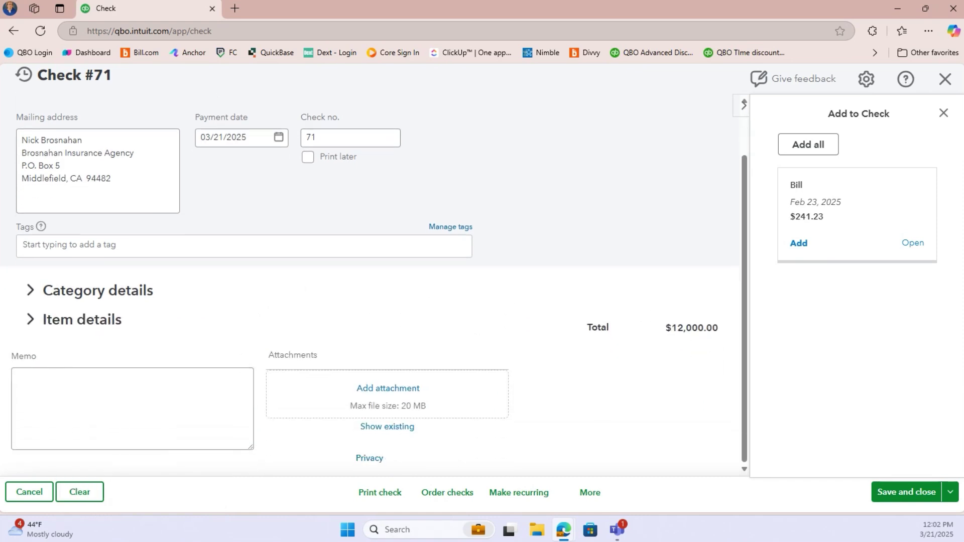
left_click(42, 296)
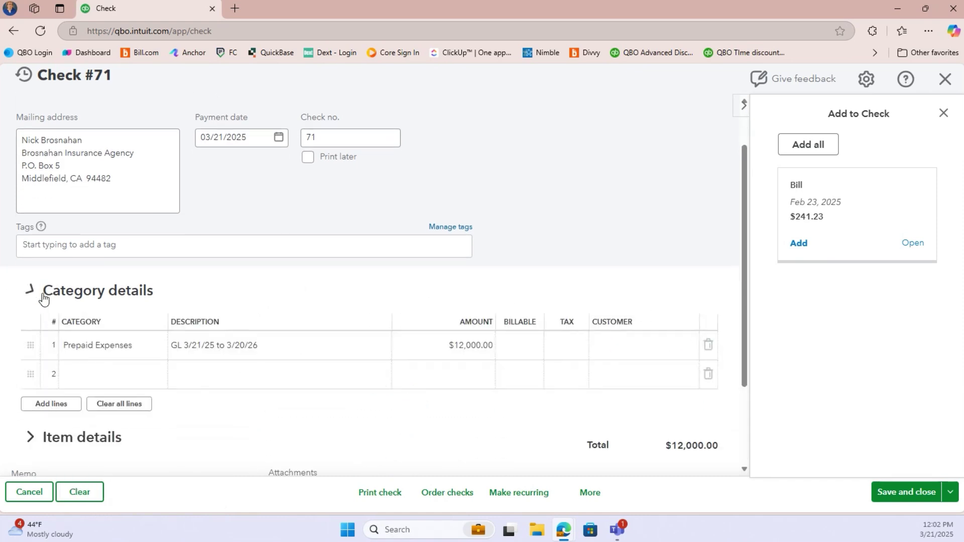
left_click(900, 495)
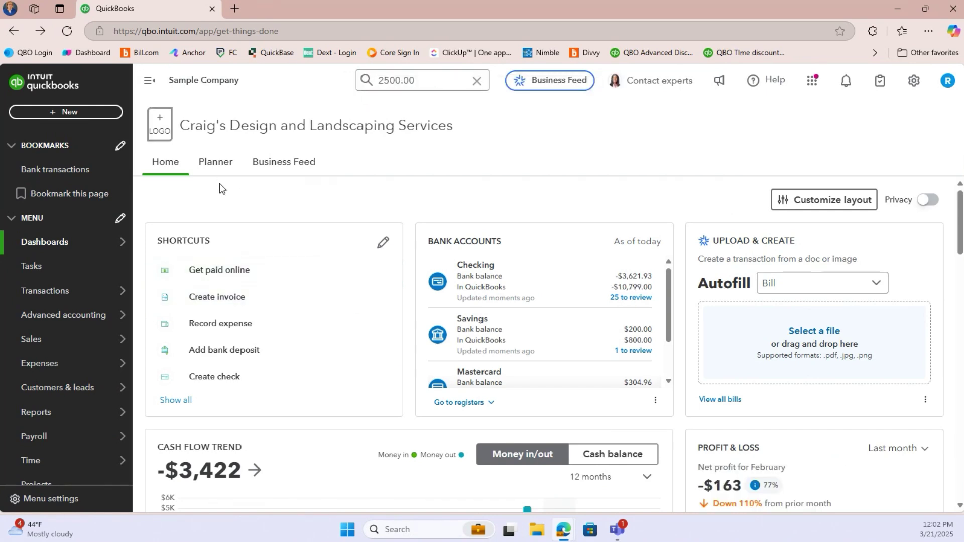
- Create a new journal entry dated 03/31/2025
left_click(54, 114)
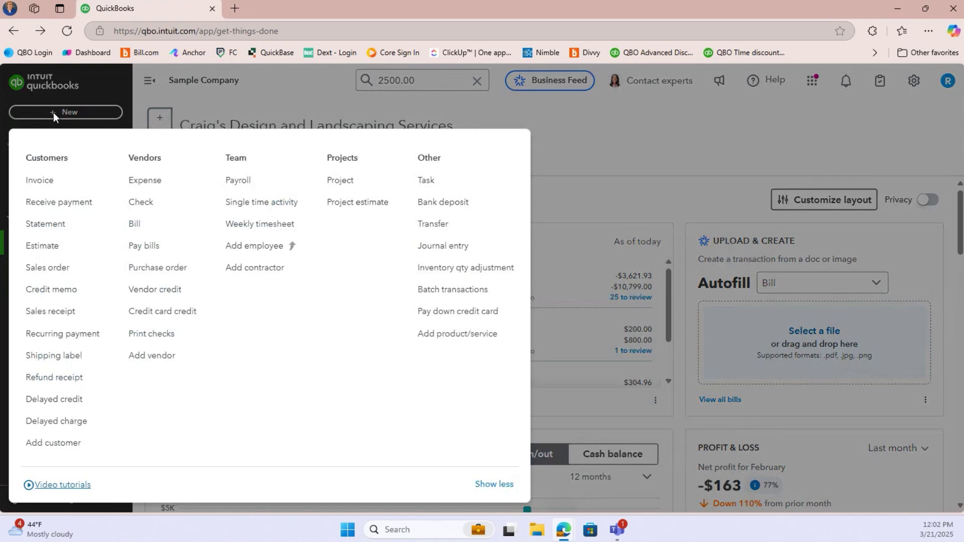
left_click(435, 242)
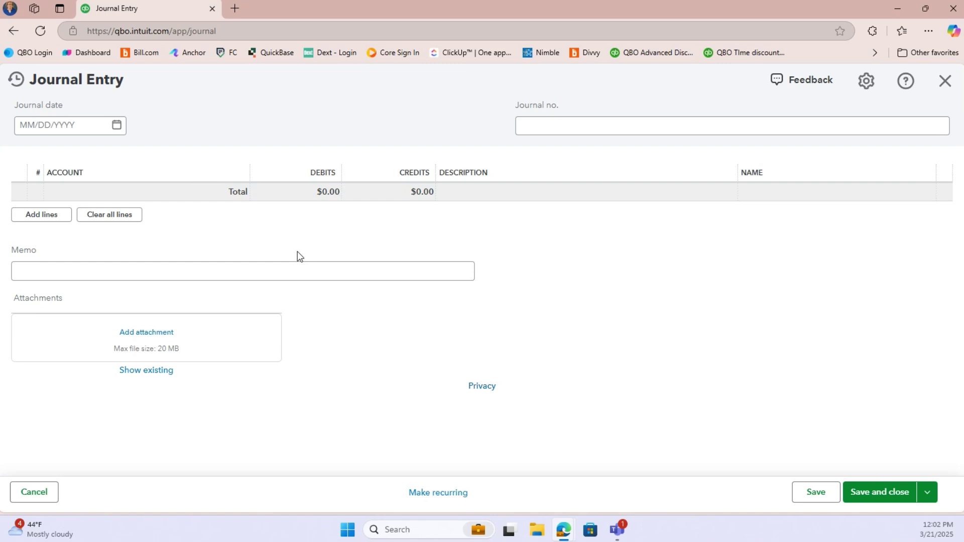
left_click(74, 132)
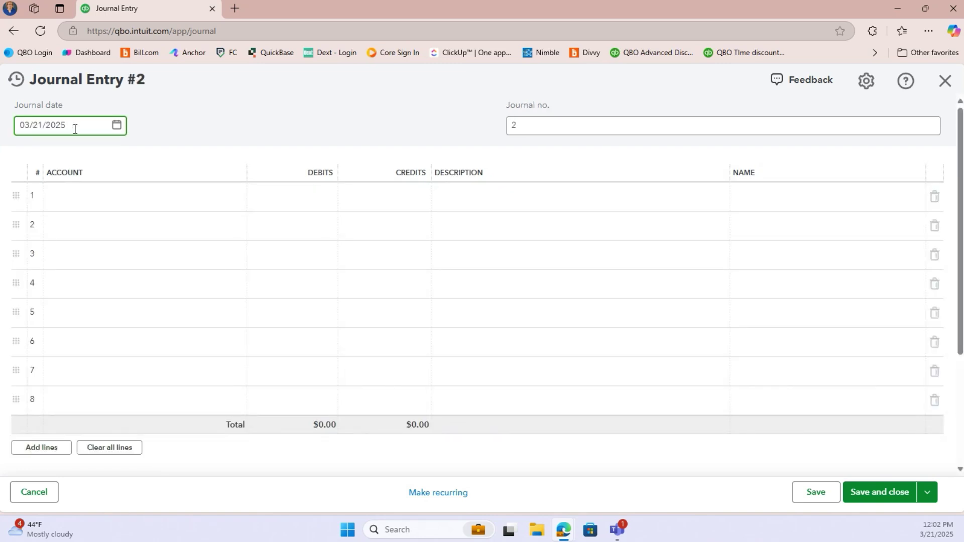
key("ctrl+a")
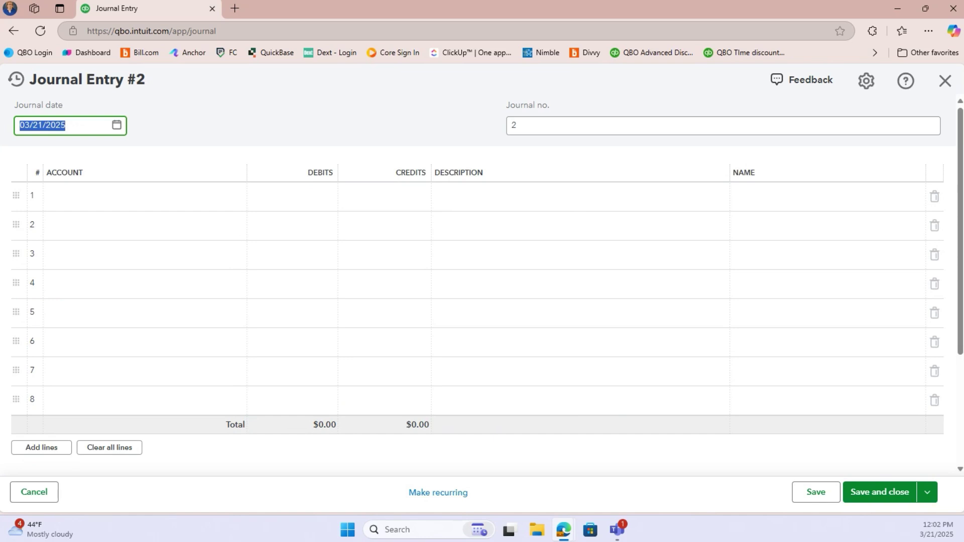
type("03/31/2025")
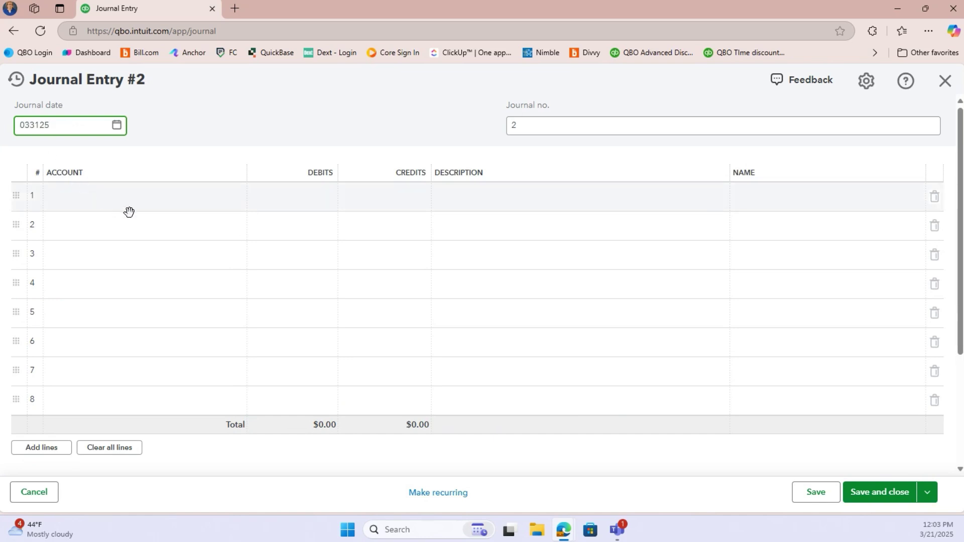
- Fill the first journal line with the Insurance expense account, a 1,000 debit and description "GL 3/21/25 - 3/20/26 Monthly Posting"
left_click(136, 203)
type("In")
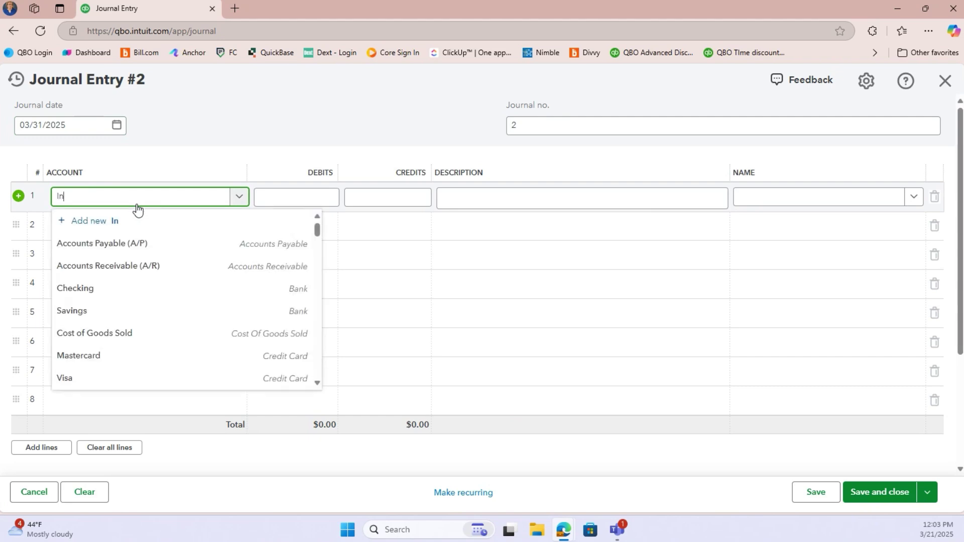
type("surance")
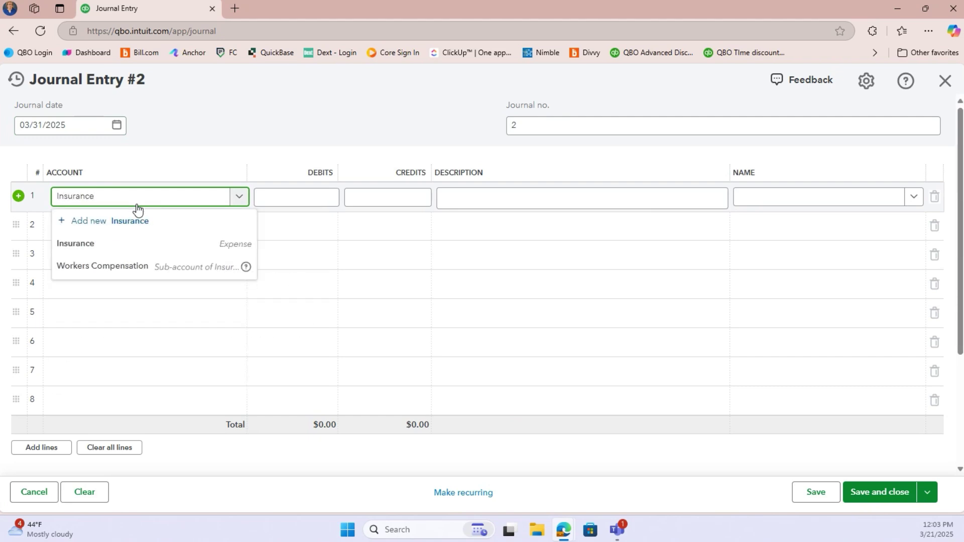
left_click(129, 252)
left_click(291, 197)
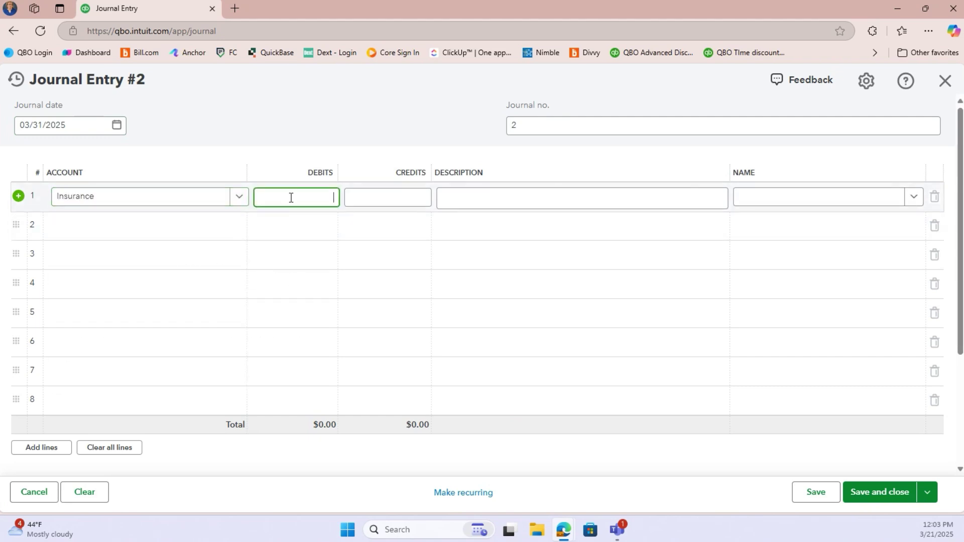
type("1000")
key("Tab")
key("Tab")
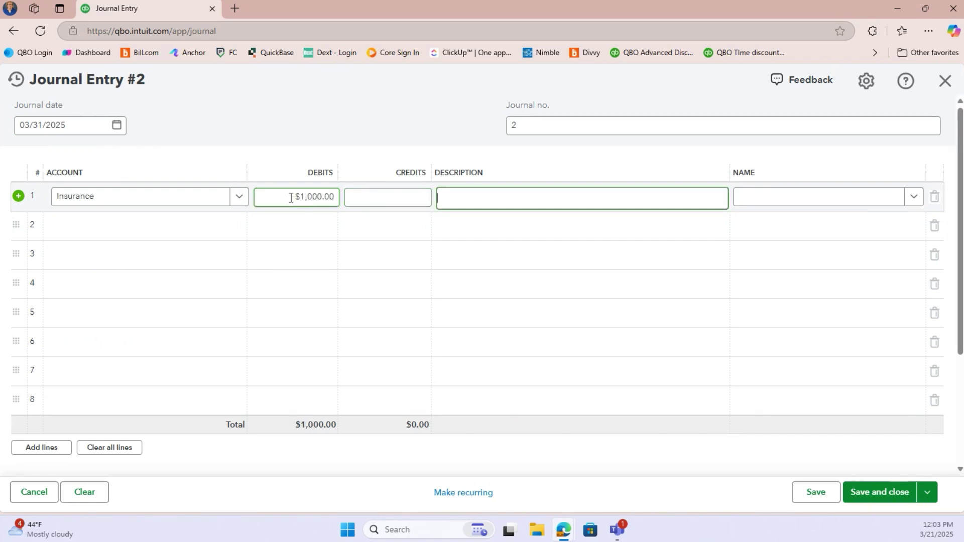
type("GL 3/21/25  - 3/20/26 Monthly Posting")
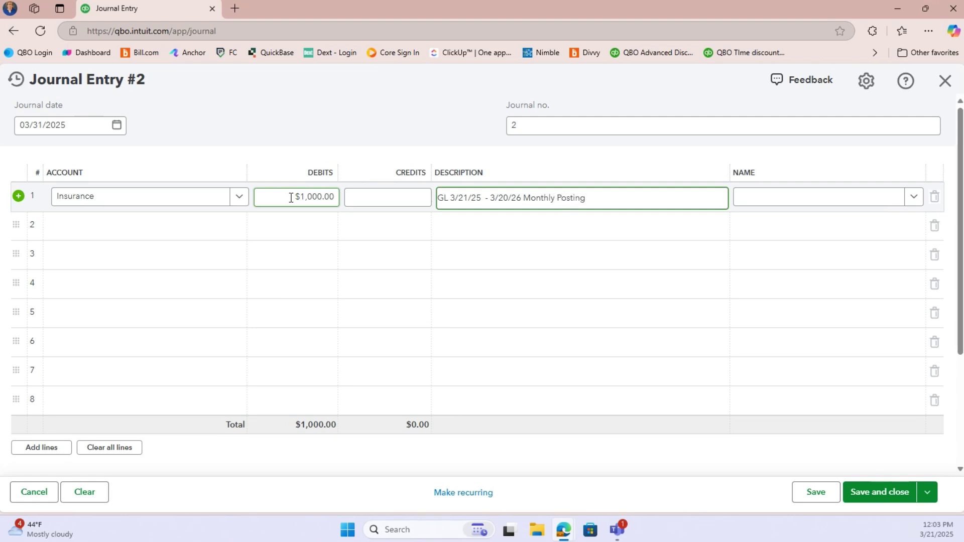
- Add Prepaid Expenses as the second journal line with the balancing 1,000 credit, and save the entry
left_click(146, 232)
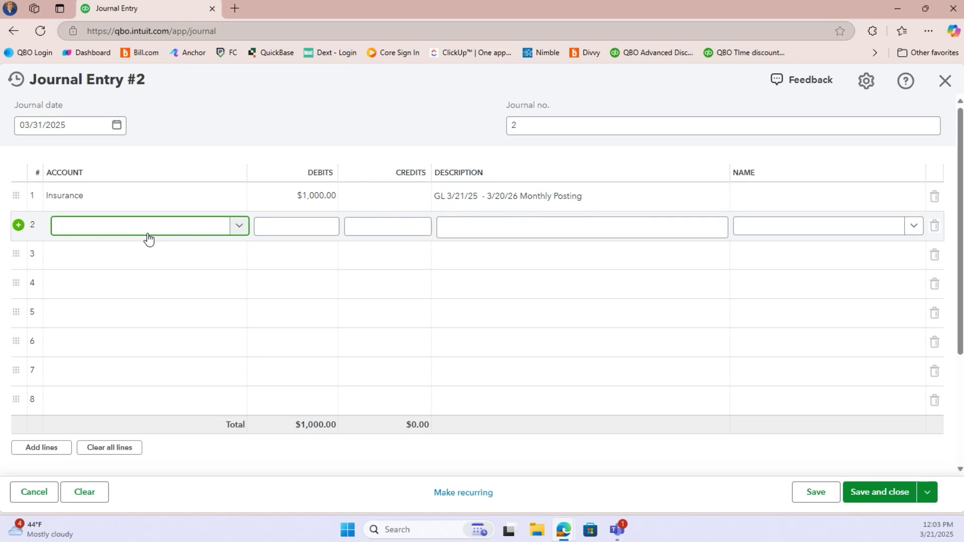
type("prep")
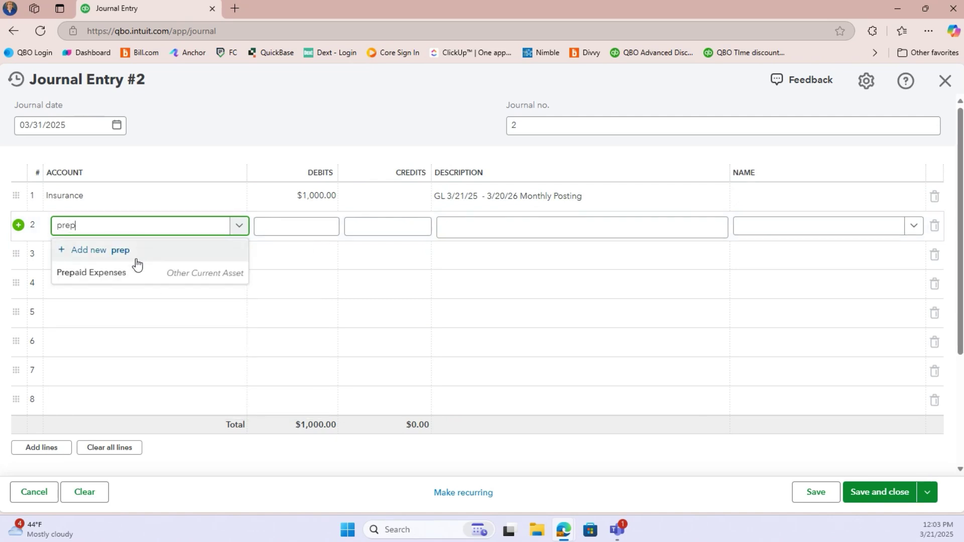
left_click(129, 276)
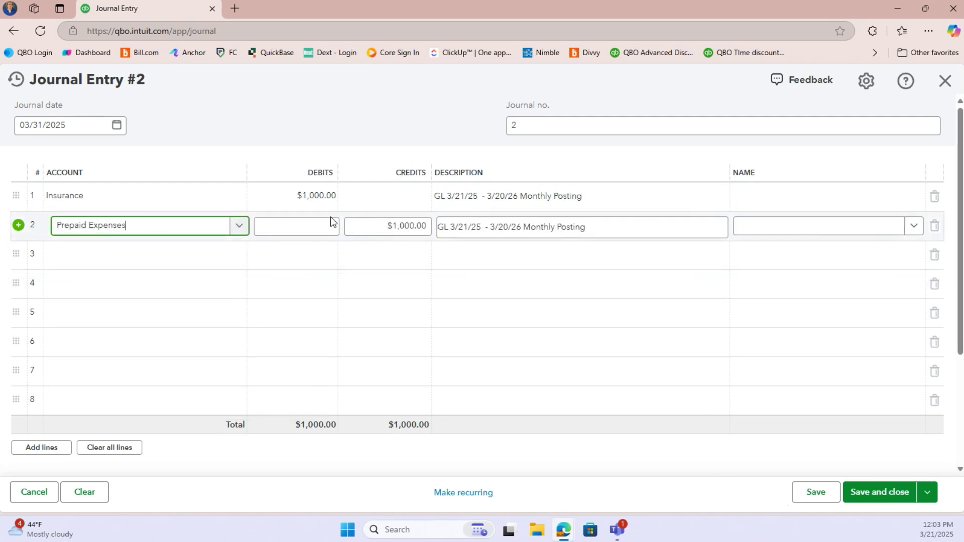
left_click(815, 492)
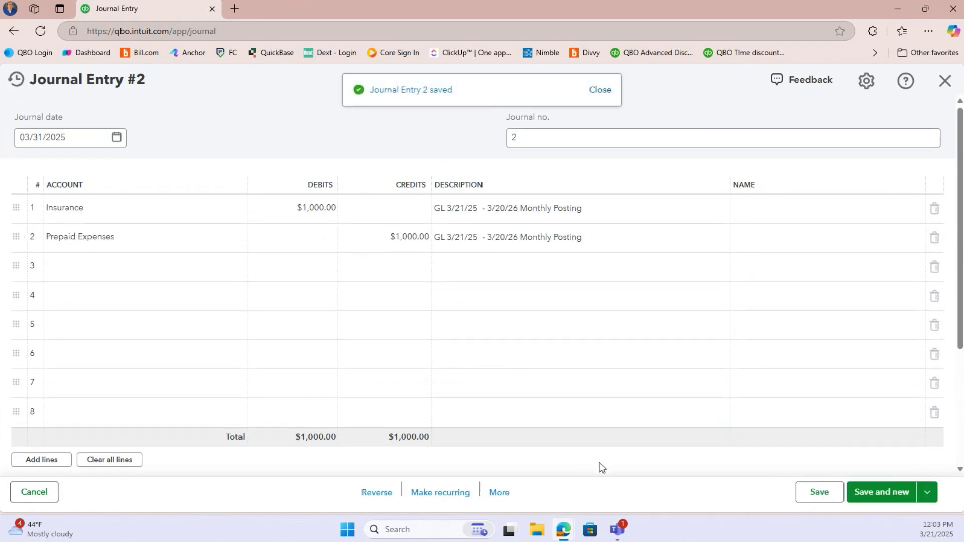
- Make the journal entry recurring with template name "3/25 - 3/26 GL", keeping the type Scheduled
left_click(427, 498)
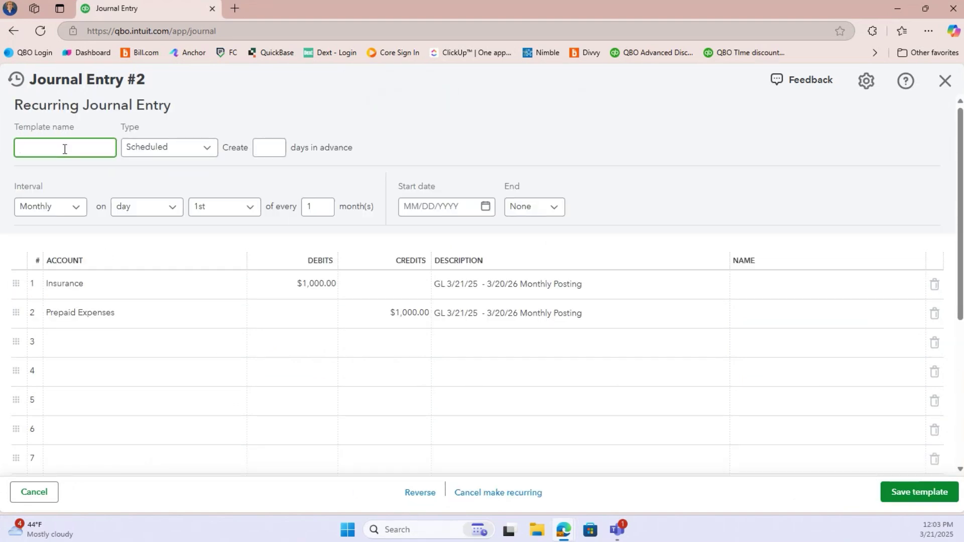
type("3/25 - 3/26 GL")
left_click(183, 149)
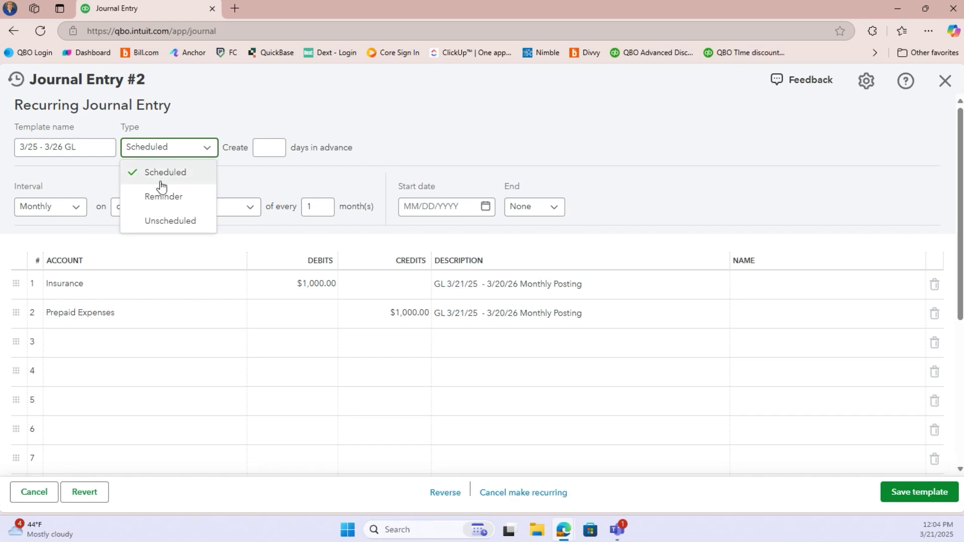
left_click(265, 174)
- Set the template to create entries 2 days in advance, monthly on the last day
left_click(282, 156)
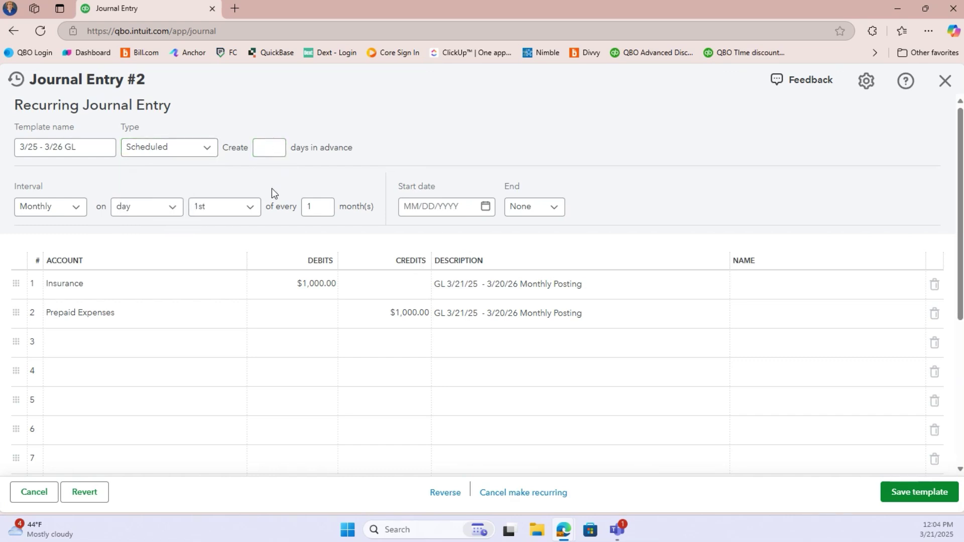
left_click(261, 151)
type("5")
left_click(243, 211)
scroll(249, 301, "down", 1)
scroll(251, 284, "down", 10)
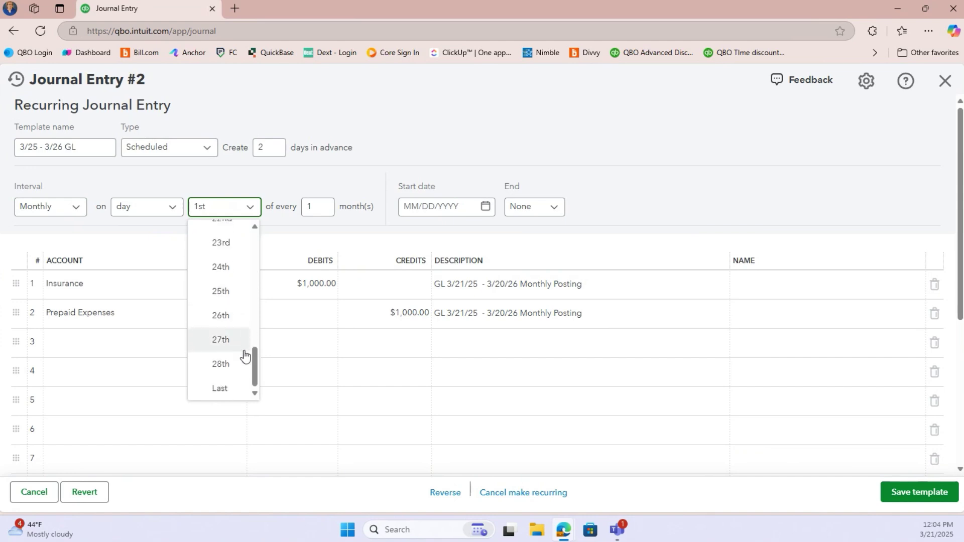
left_click(234, 388)
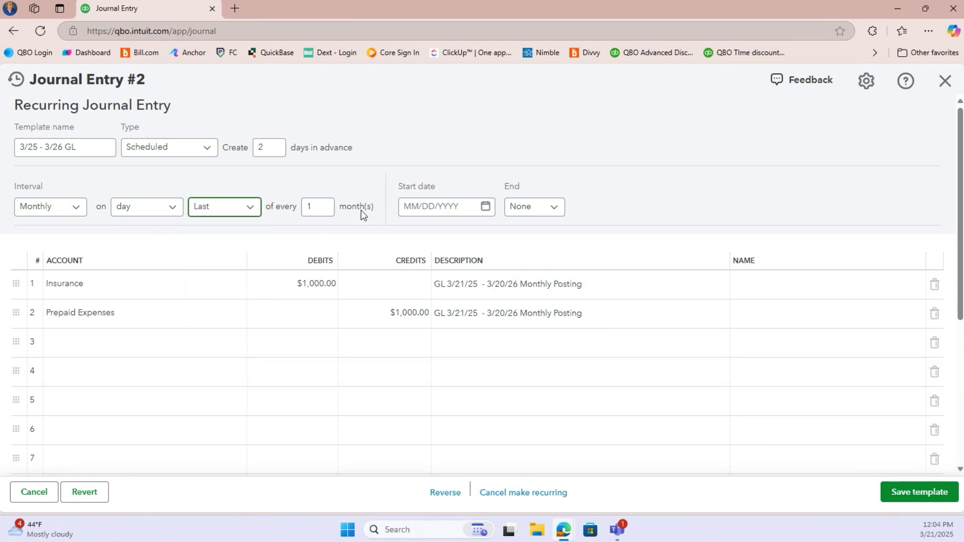
- Set the recurring template's start date to 04/30/2025
left_click(485, 208)
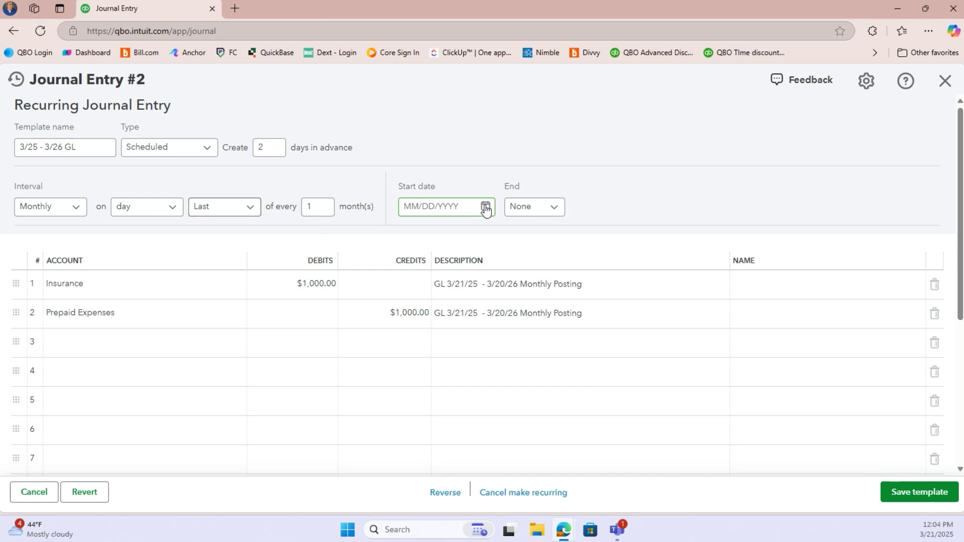
left_click(532, 243)
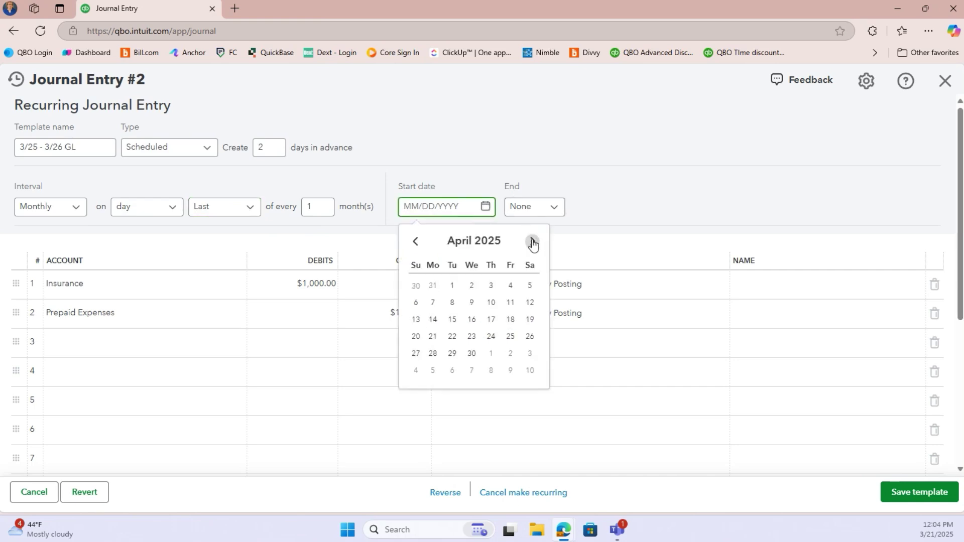
left_click(471, 353)
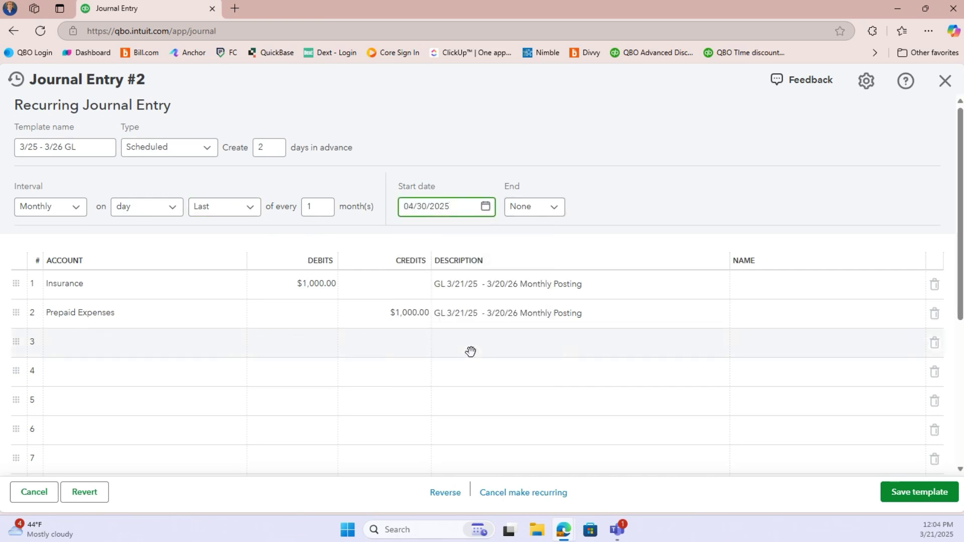
- Set the recurring template to end after 11 occurrences
left_click(557, 210)
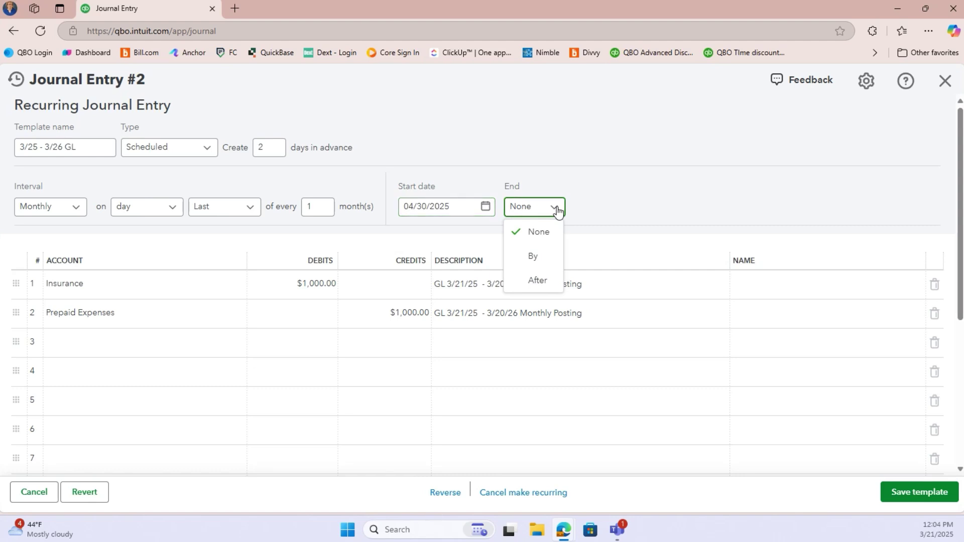
left_click(538, 283)
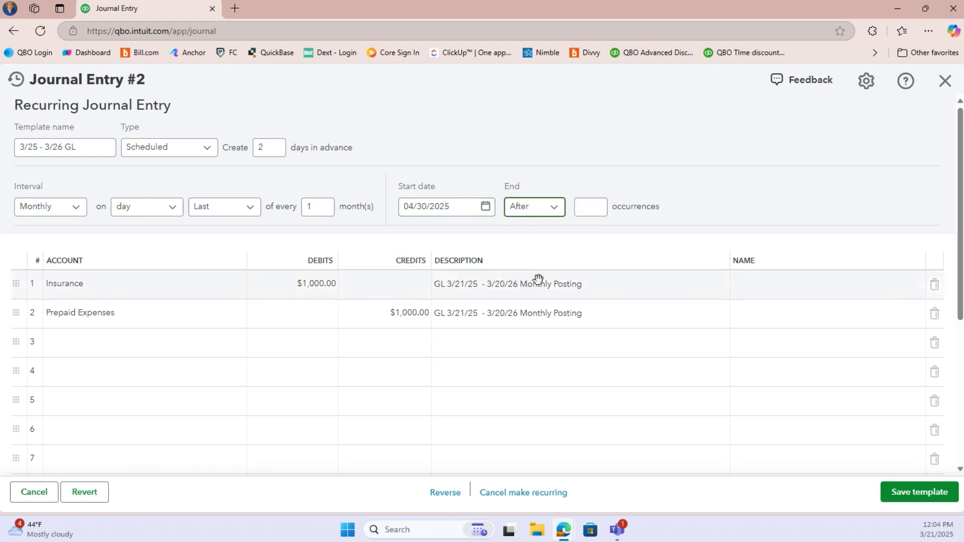
left_click(597, 210)
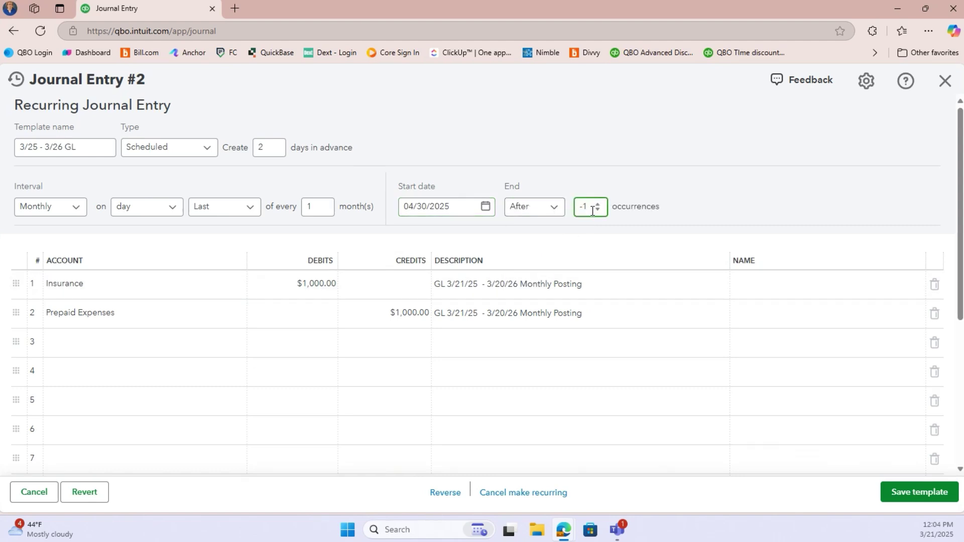
key("BackSpace")
key("BackSpace")
left_click(551, 243)
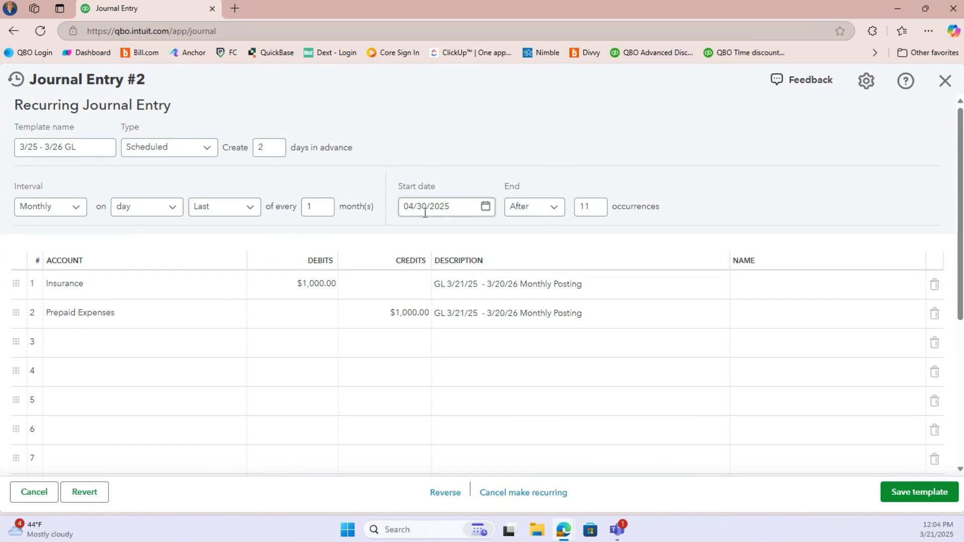
- Set the recurring template to end by 03/01/2026 and save the template
left_click(556, 212)
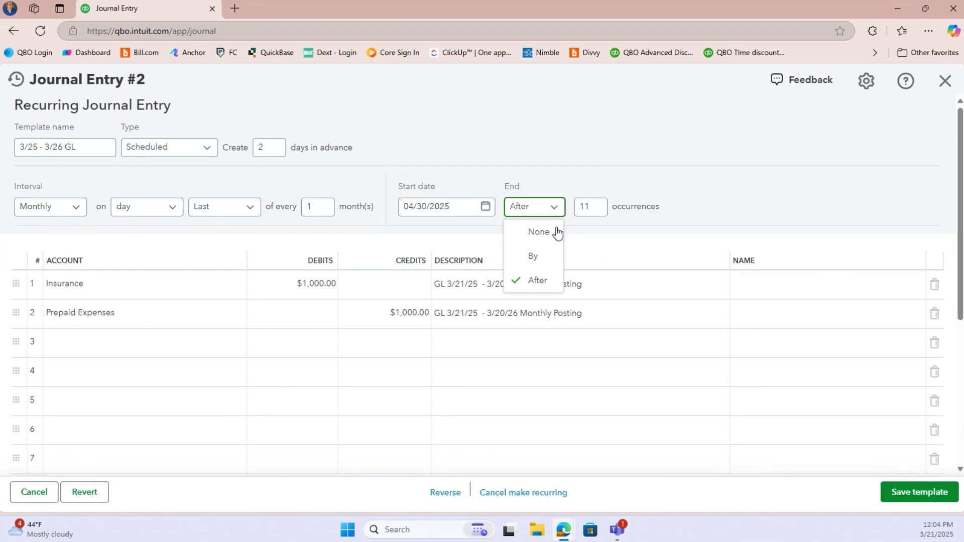
left_click(537, 258)
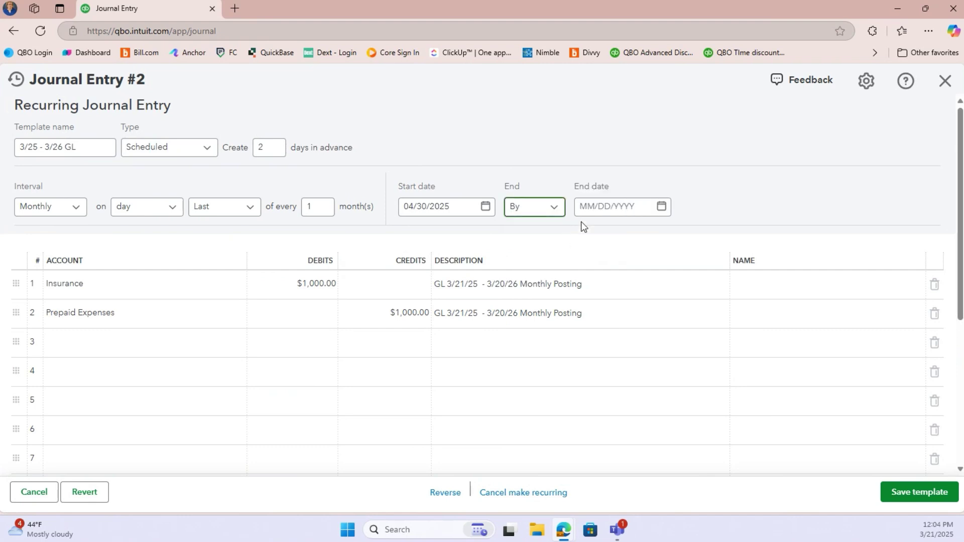
left_click(662, 208)
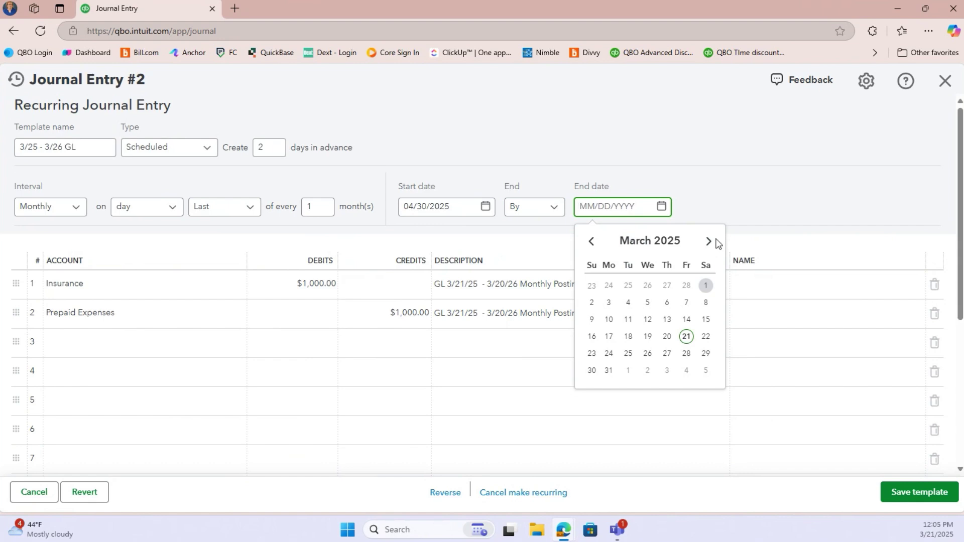
left_click(709, 243)
left_click(708, 243)
left_click(709, 243)
left_click(709, 243)
left_click(709, 243)
left_click(709, 243)
left_click(709, 243)
left_click(709, 243)
left_click(709, 243)
left_click(709, 243)
left_click(709, 244)
left_click(708, 243)
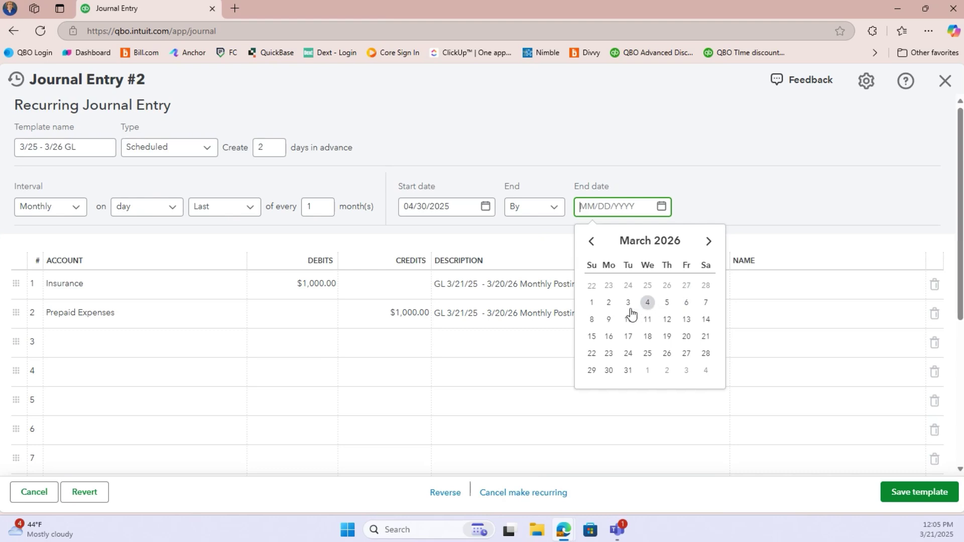
left_click(592, 303)
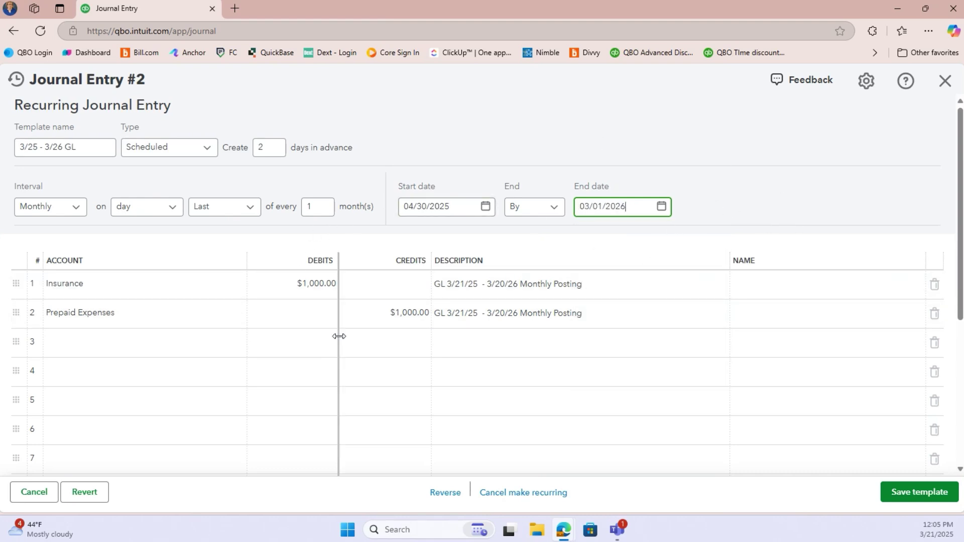
left_click(915, 495)
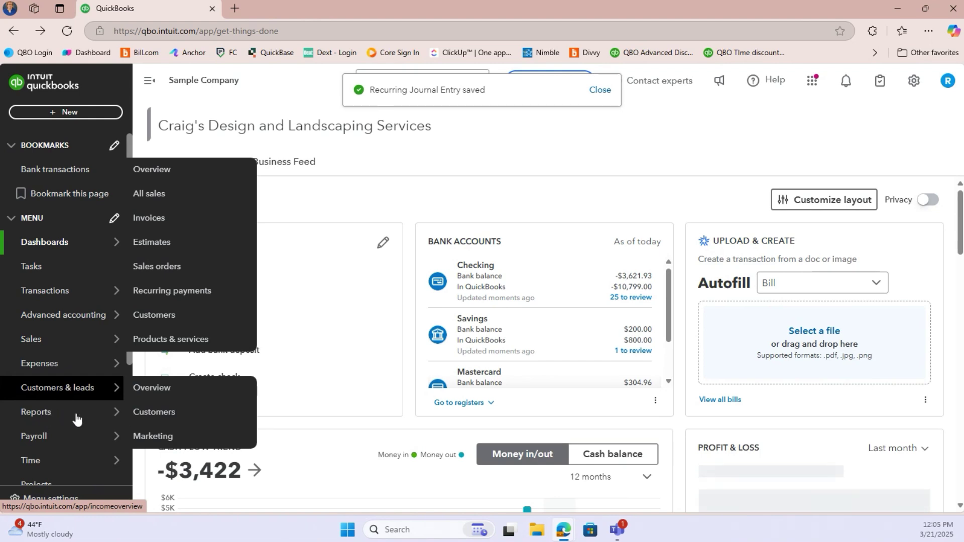
- Run the Balance Sheet report for This Month and check the Prepaid Expenses balance
left_click(48, 415)
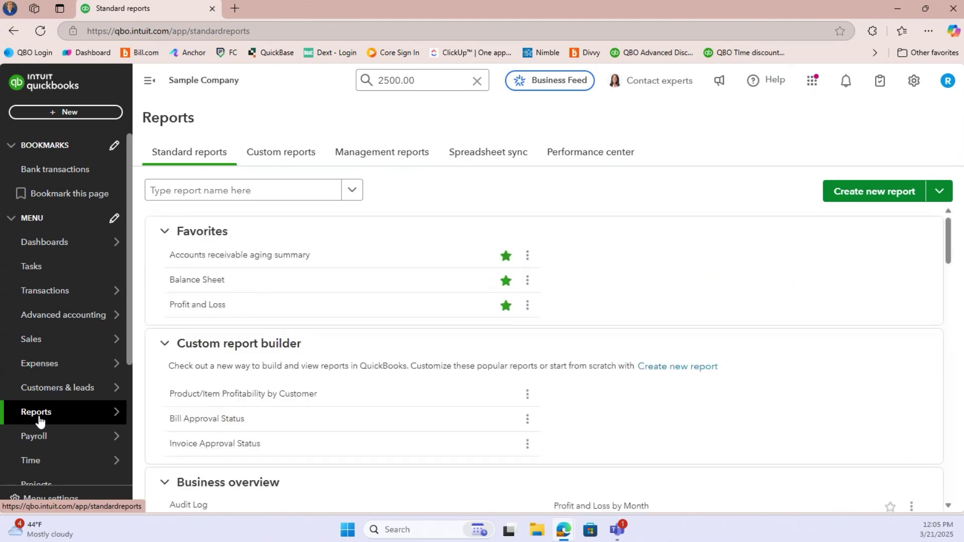
left_click(206, 287)
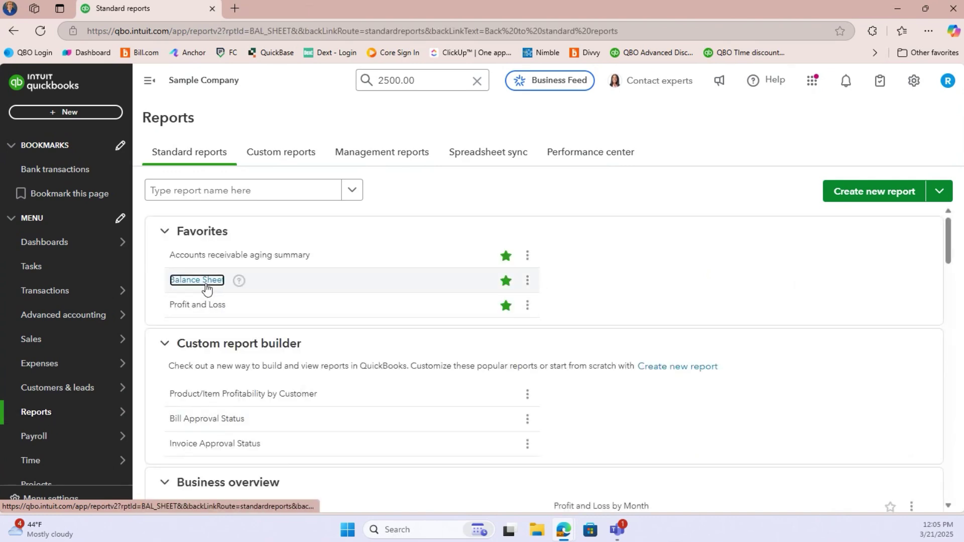
scroll(204, 284, "down", 3)
scroll(238, 256, "up", 3)
left_click(213, 181)
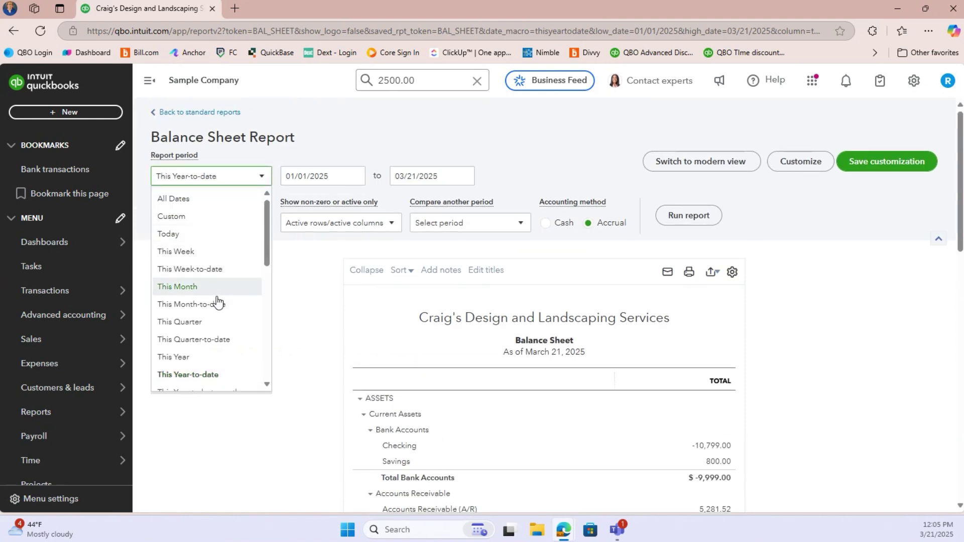
left_click(186, 288)
left_click(678, 217)
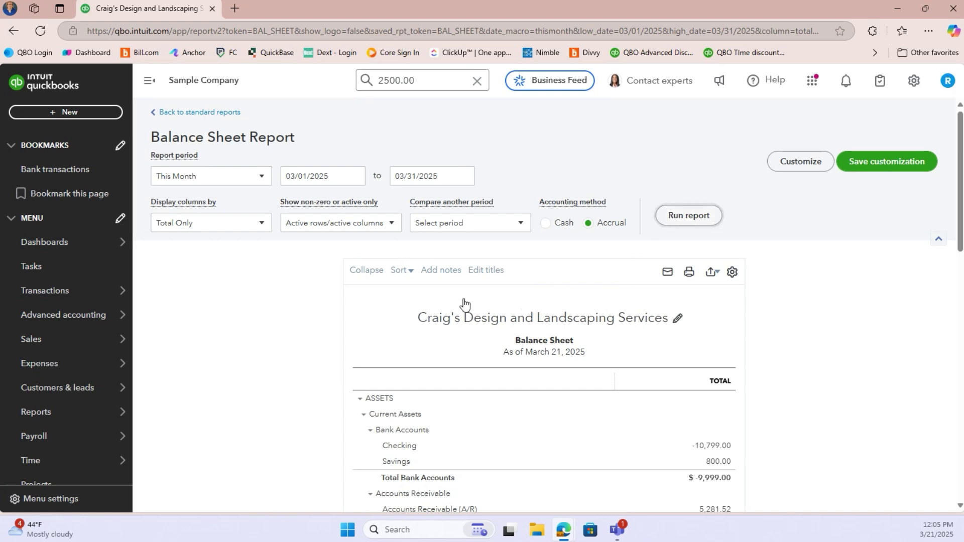
scroll(296, 344, "down", 3)
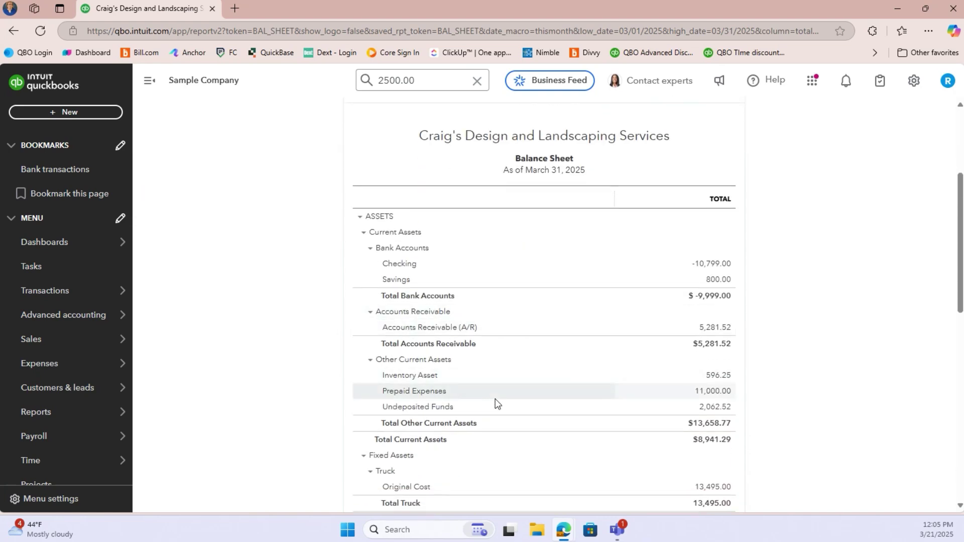
left_click(721, 392)
- Run the Profit and Loss report for This Month and check the Insurance expense
mouse_move(78, 357)
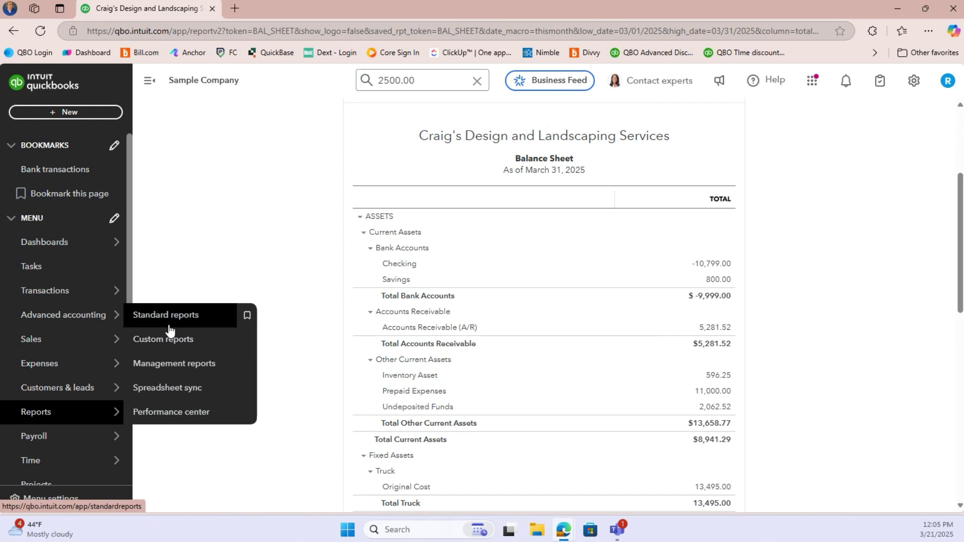
scroll(278, 267, "up", 3)
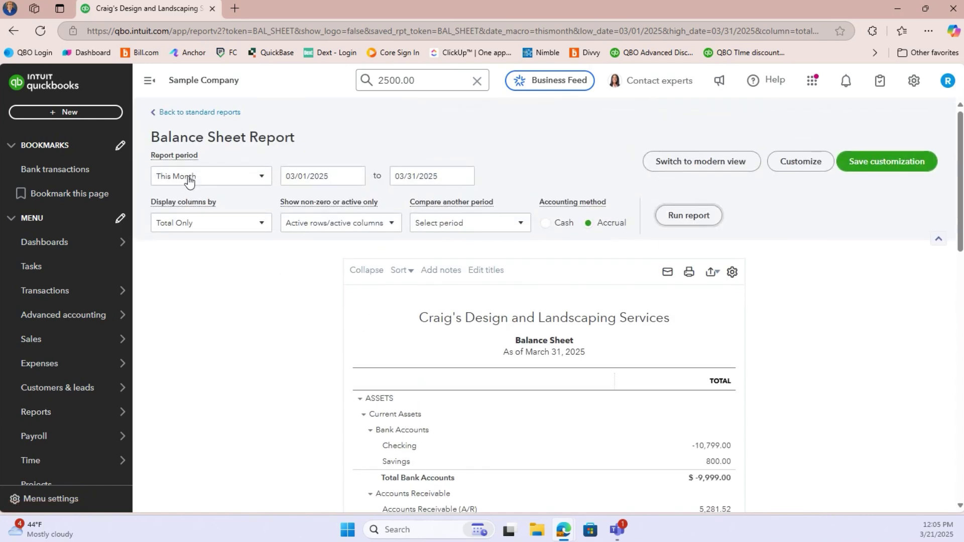
left_click(204, 112)
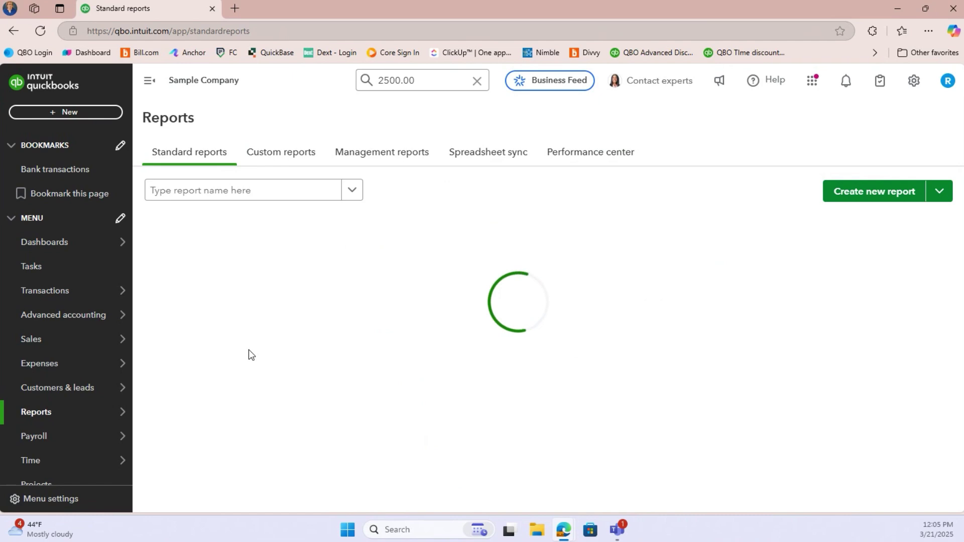
left_click(205, 305)
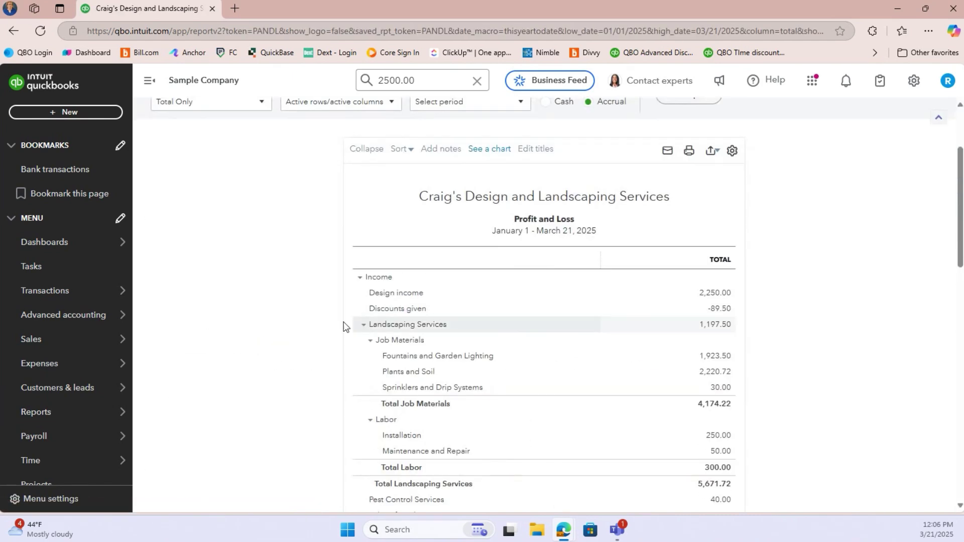
left_click(215, 176)
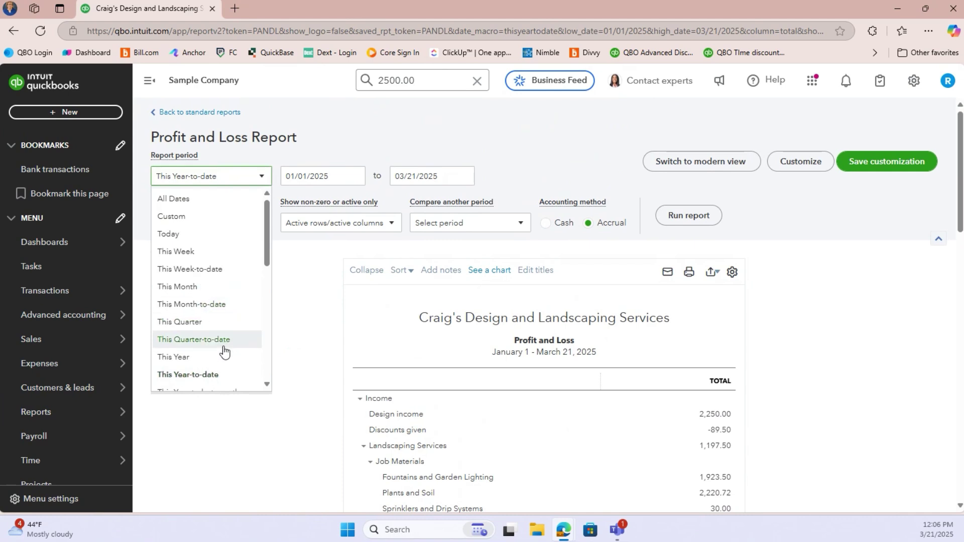
scroll(211, 327, "down", 2)
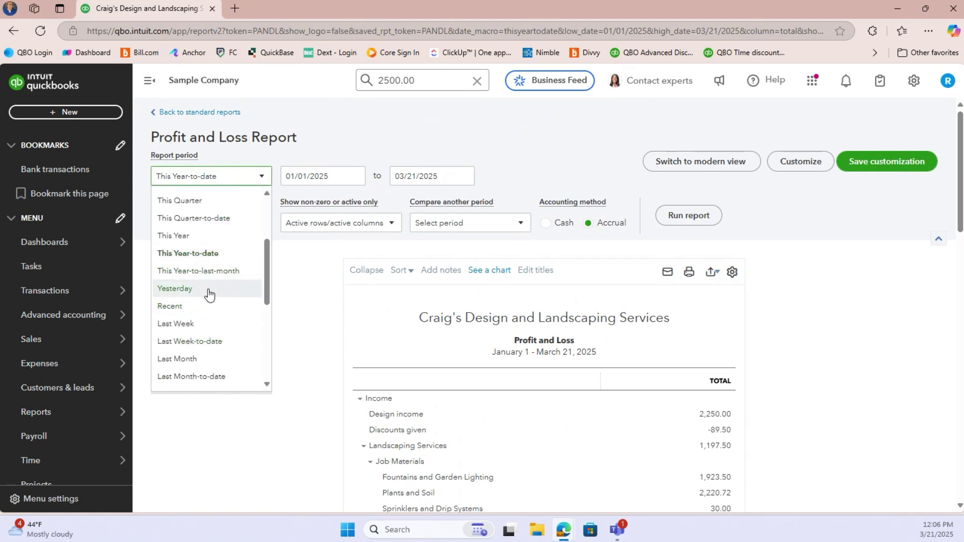
scroll(230, 336, "up", 1)
left_click(194, 226)
left_click(687, 216)
scroll(301, 363, "down", 3)
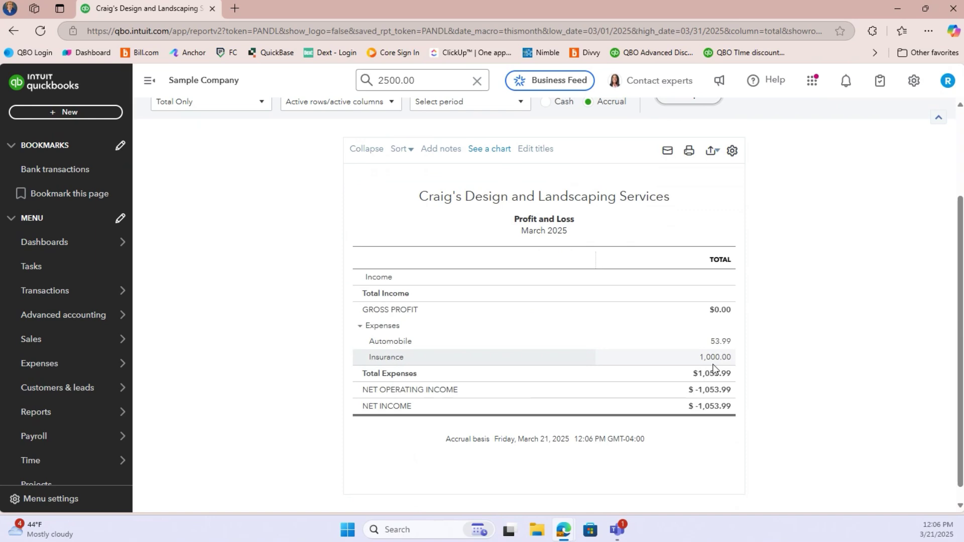
scroll(246, 366, "up", 3)
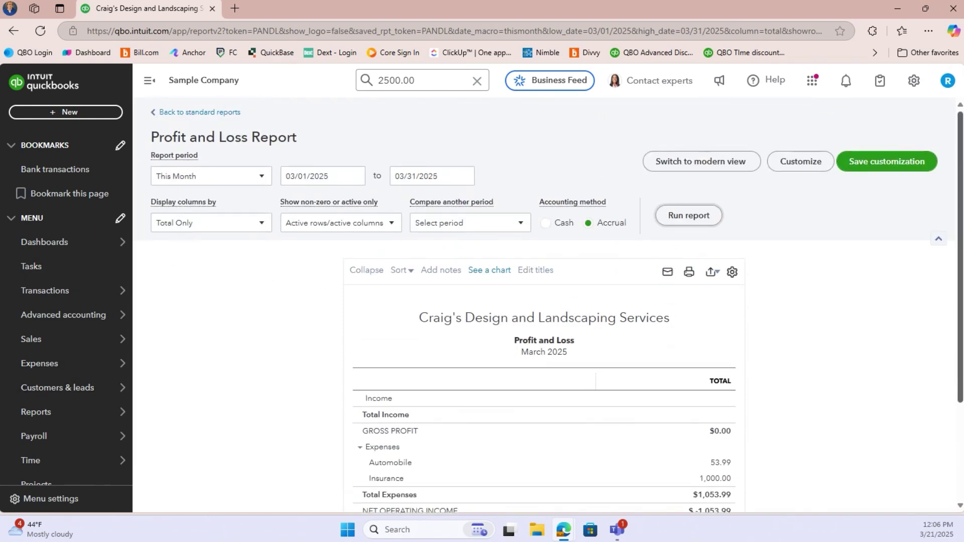
- Open the "3/25 - 3/26 GL" template from the recurring transactions list, review its settings, and close it without changes
mouse_move(79, 300)
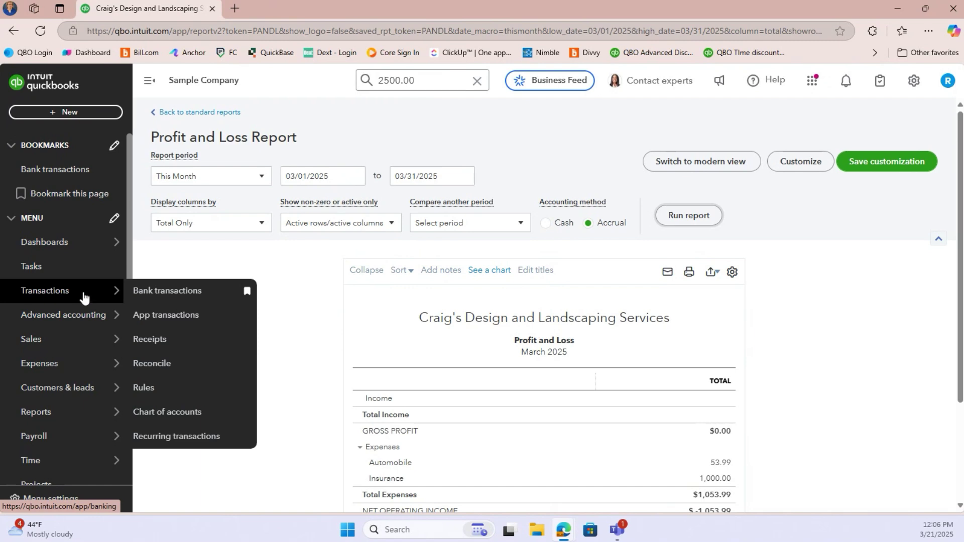
left_click(169, 437)
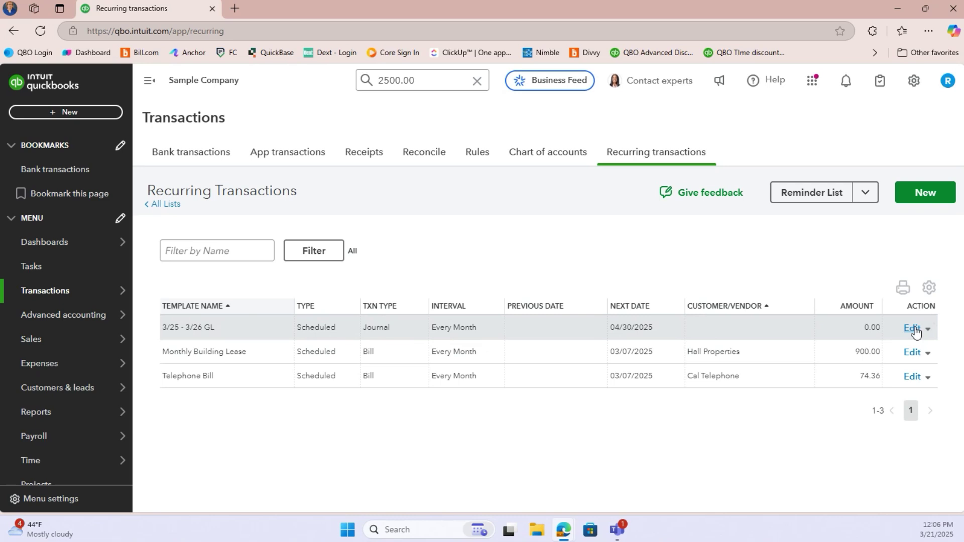
left_click(913, 329)
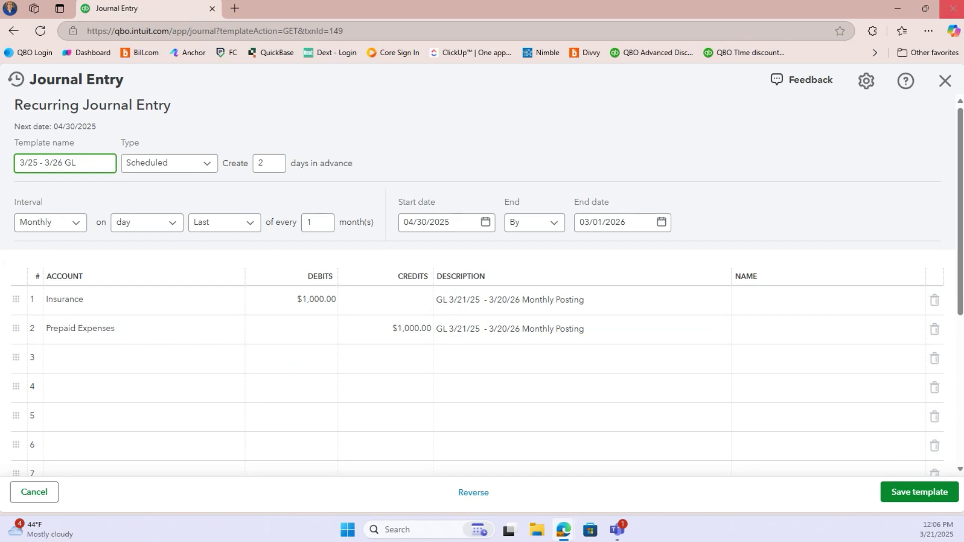
left_click(945, 80)
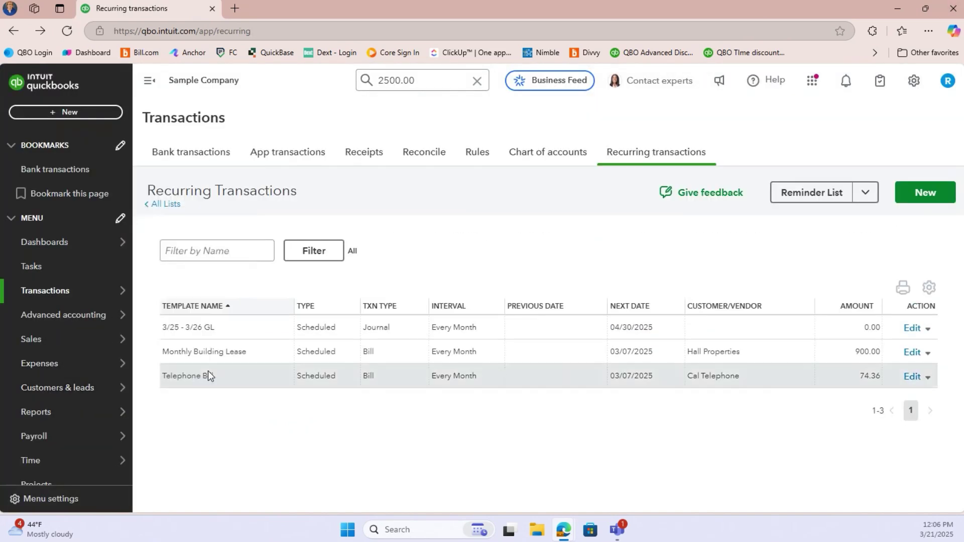